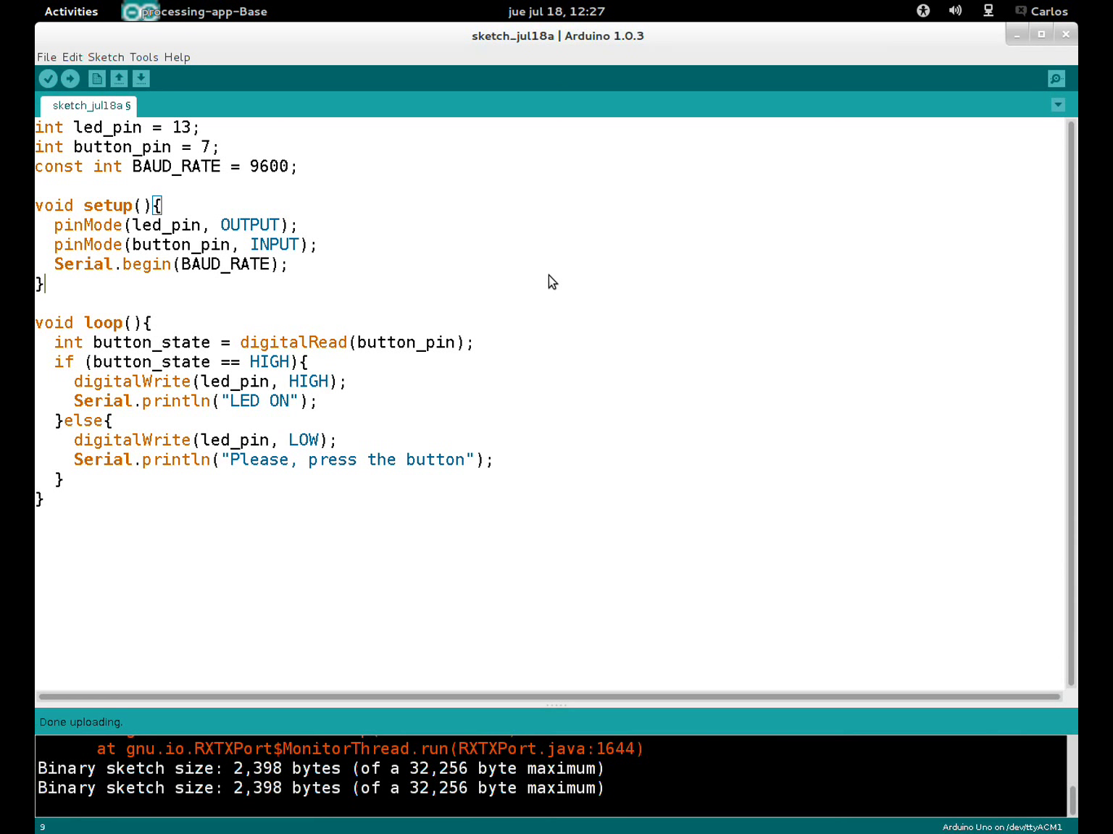
- Highlight the led_pin, button_pin, pin 7 and BAUD_RATE declarations while explaining them
{"action": "left_click_drag", "start_coordinate": [200, 127], "coordinate": [33, 128]}
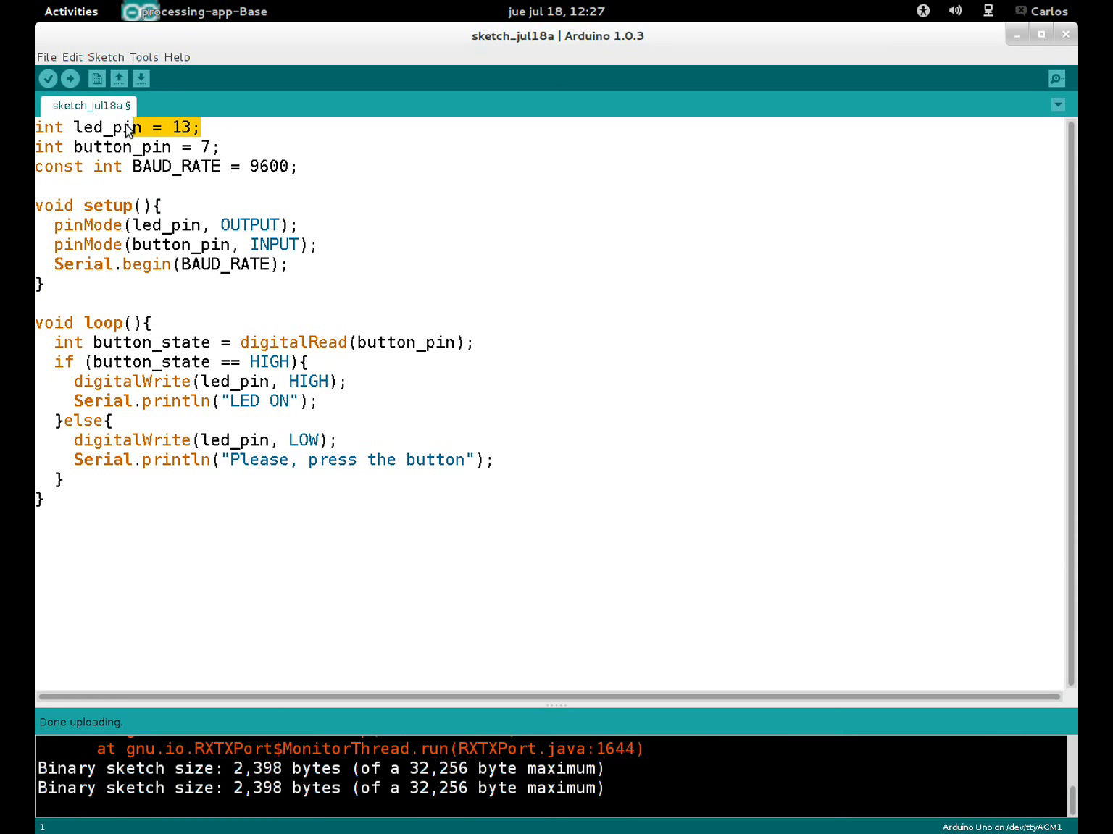
{"action": "left_click", "coordinate": [228, 144]}
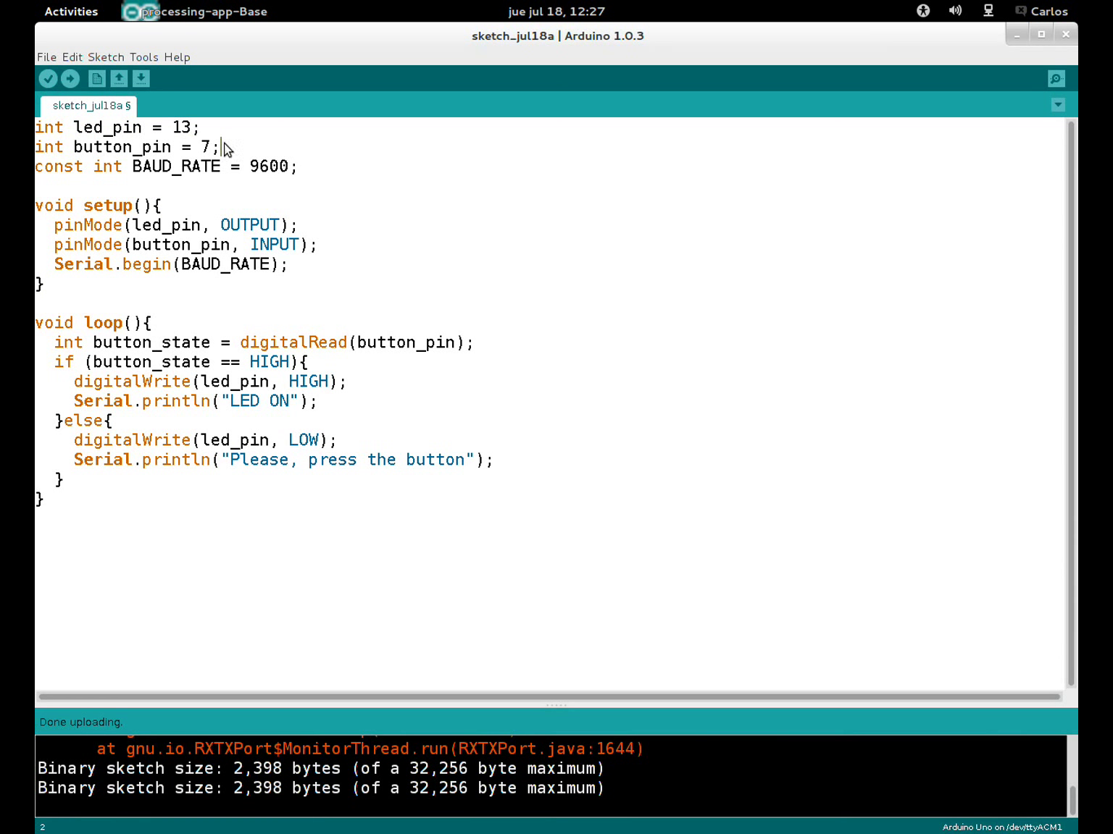
{"action": "left_click_drag", "start_coordinate": [221, 148], "coordinate": [34, 149]}
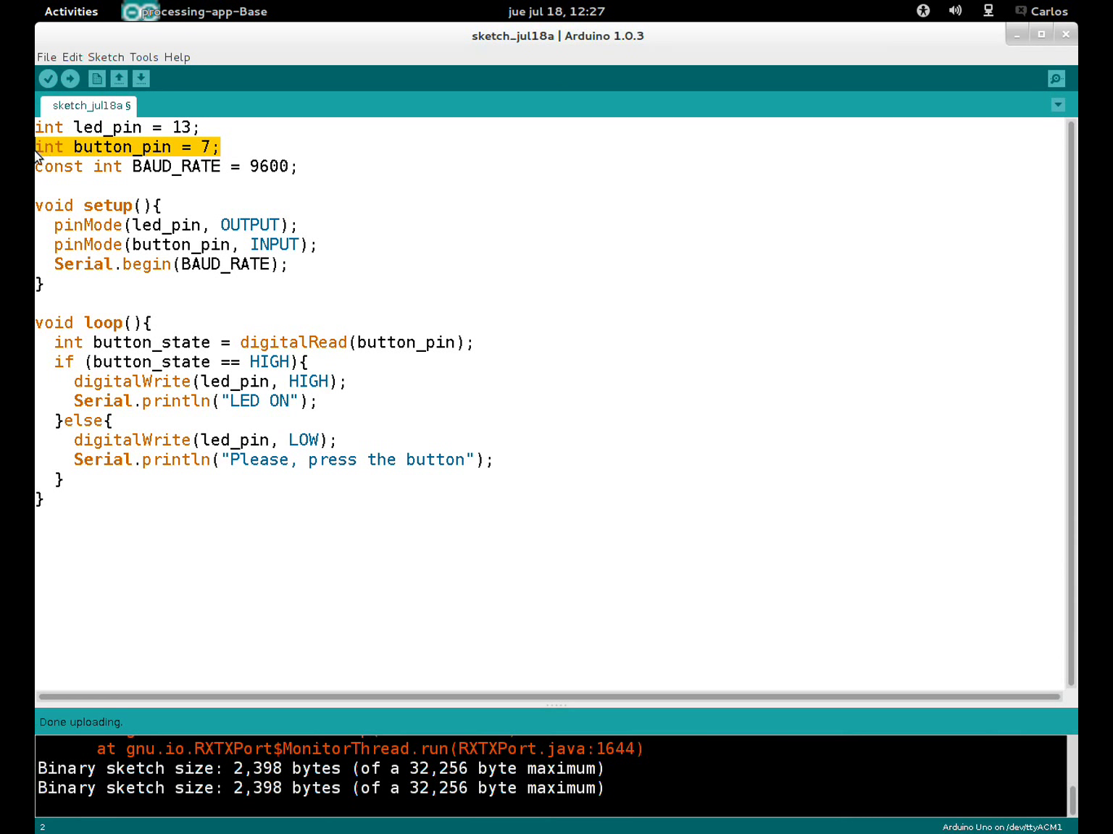
{"action": "left_click", "coordinate": [344, 253]}
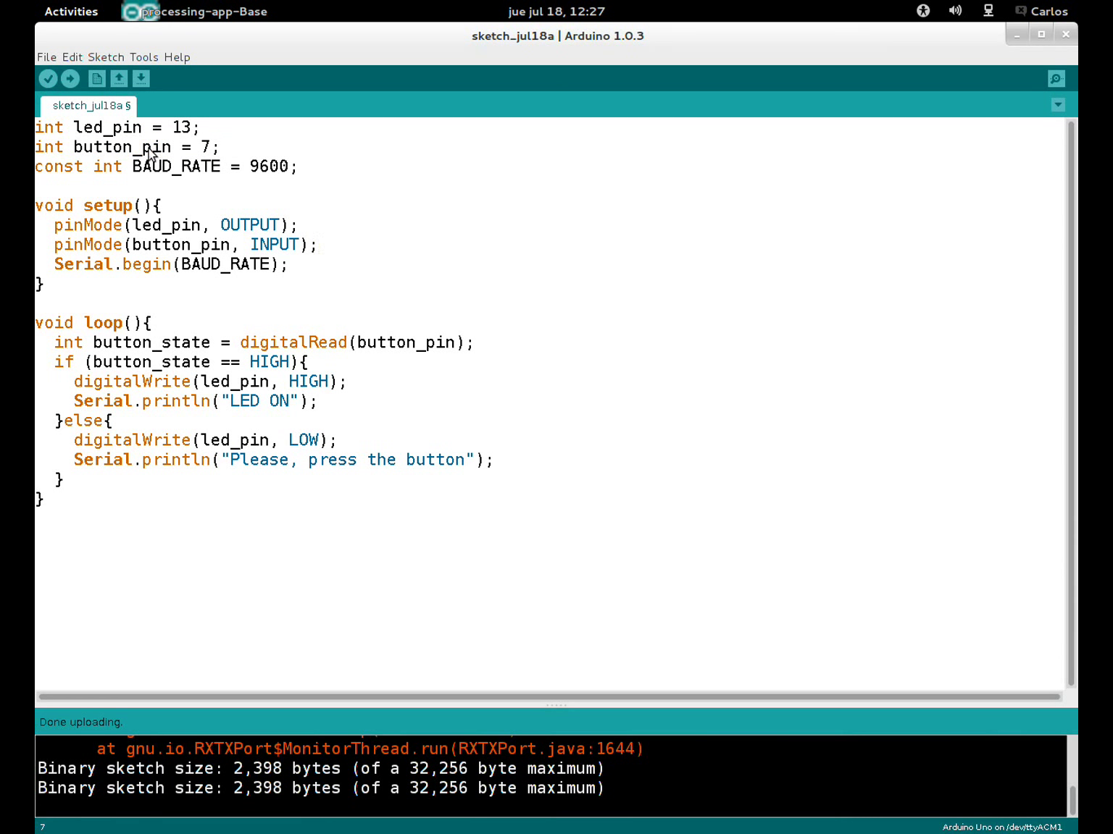
{"action": "double_click", "coordinate": [206, 147]}
{"action": "left_click", "coordinate": [387, 173]}
{"action": "left_click_drag", "start_coordinate": [298, 169], "coordinate": [36, 170]}
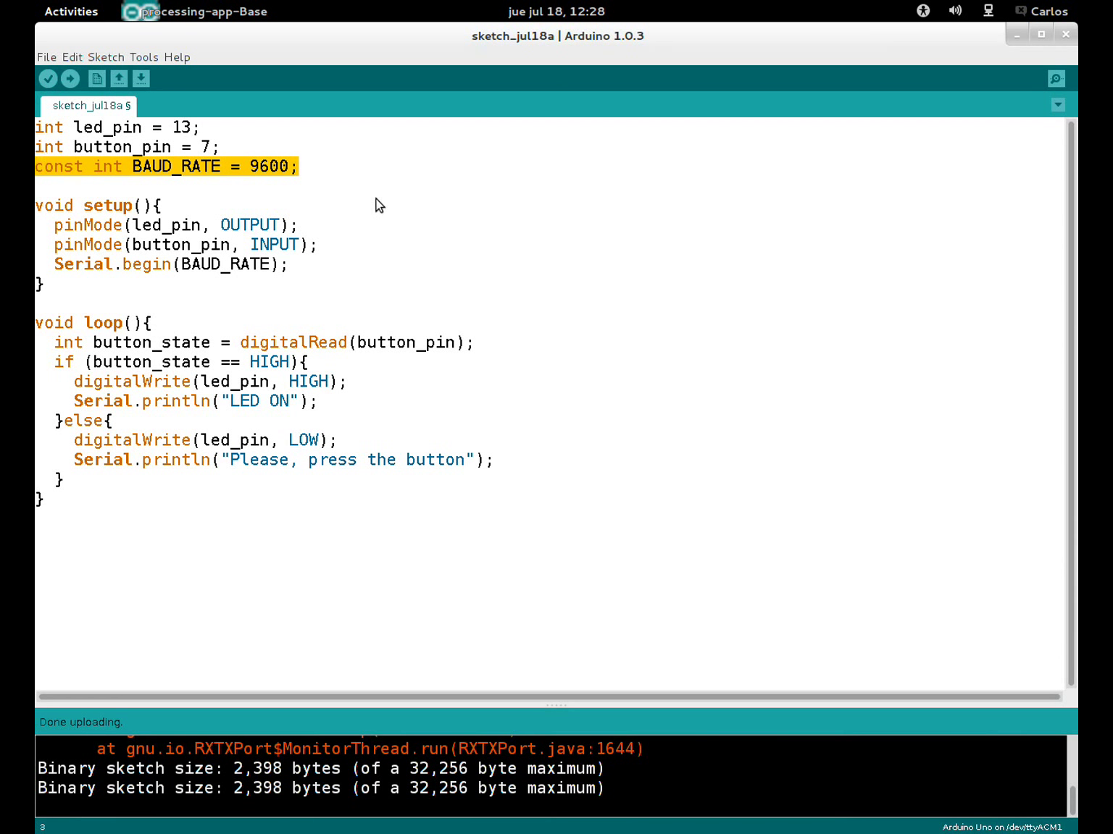
{"action": "left_click", "coordinate": [215, 284]}
- Highlight the pinMode calls setting OUTPUT and INPUT, then the Serial.begin line
{"action": "left_click_drag", "start_coordinate": [52, 226], "coordinate": [289, 226]}
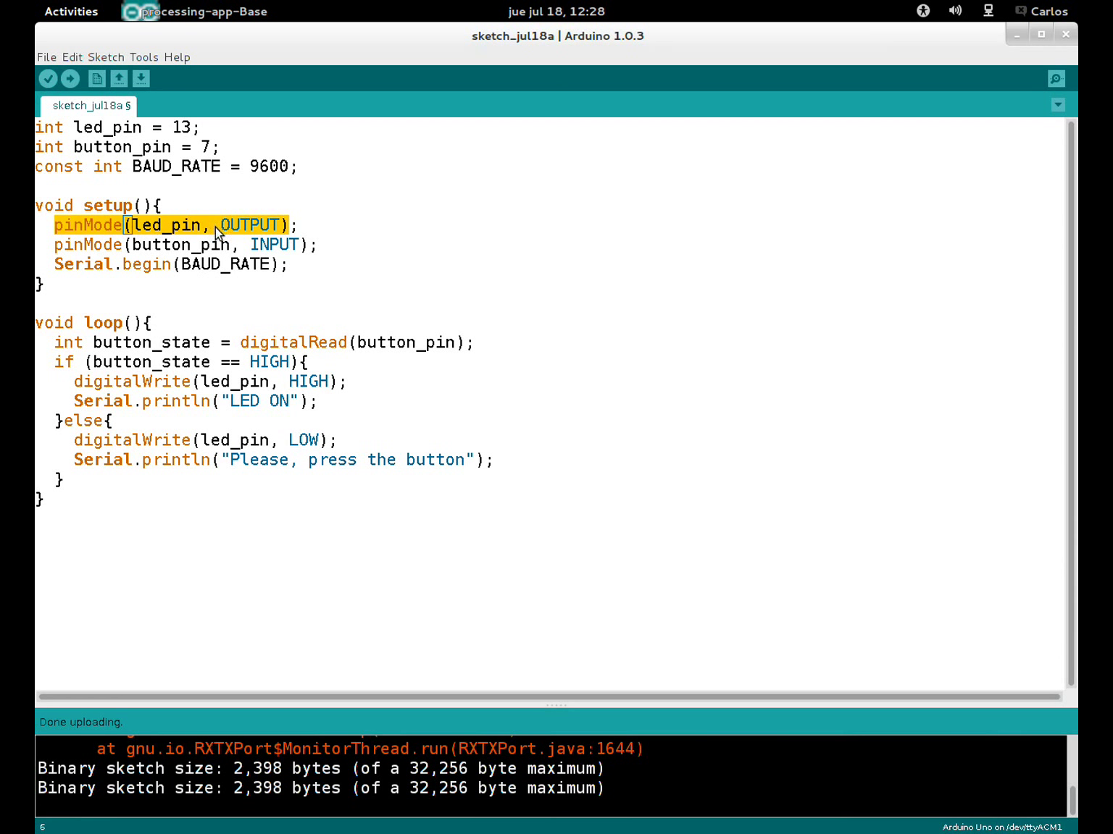
{"action": "left_click", "coordinate": [58, 245]}
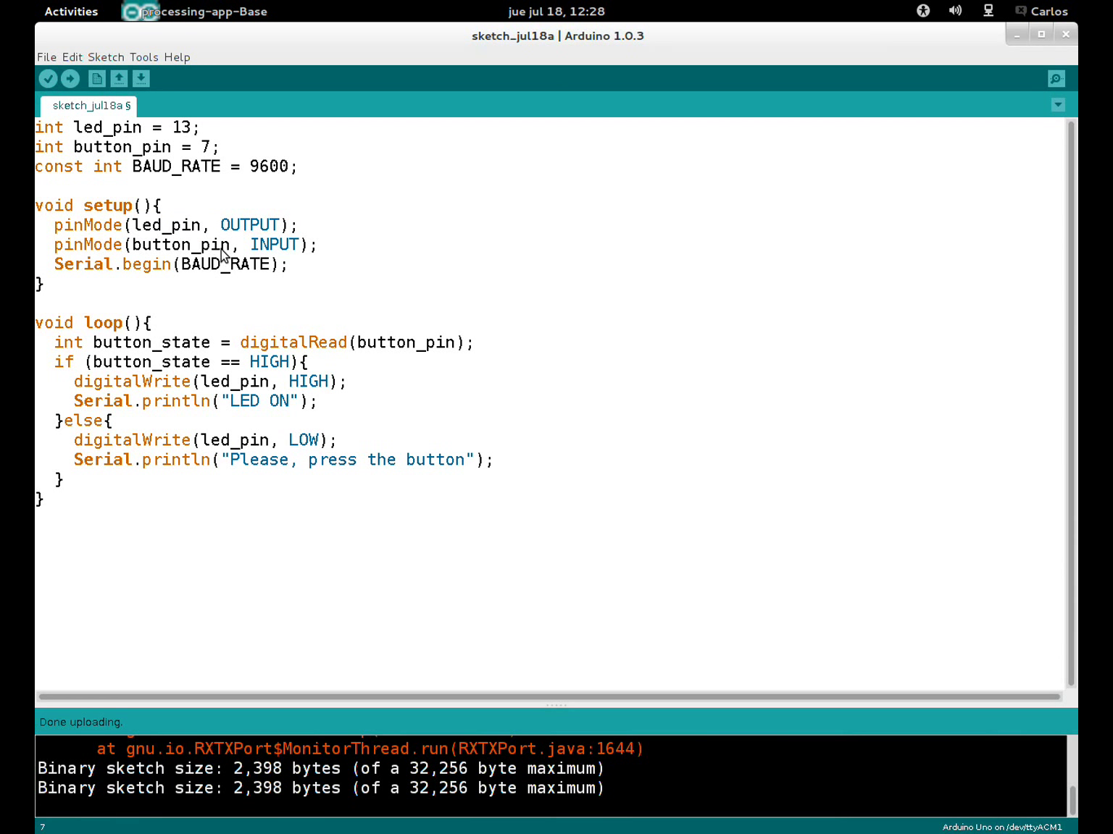
{"action": "left_click_drag", "start_coordinate": [250, 246], "coordinate": [302, 246]}
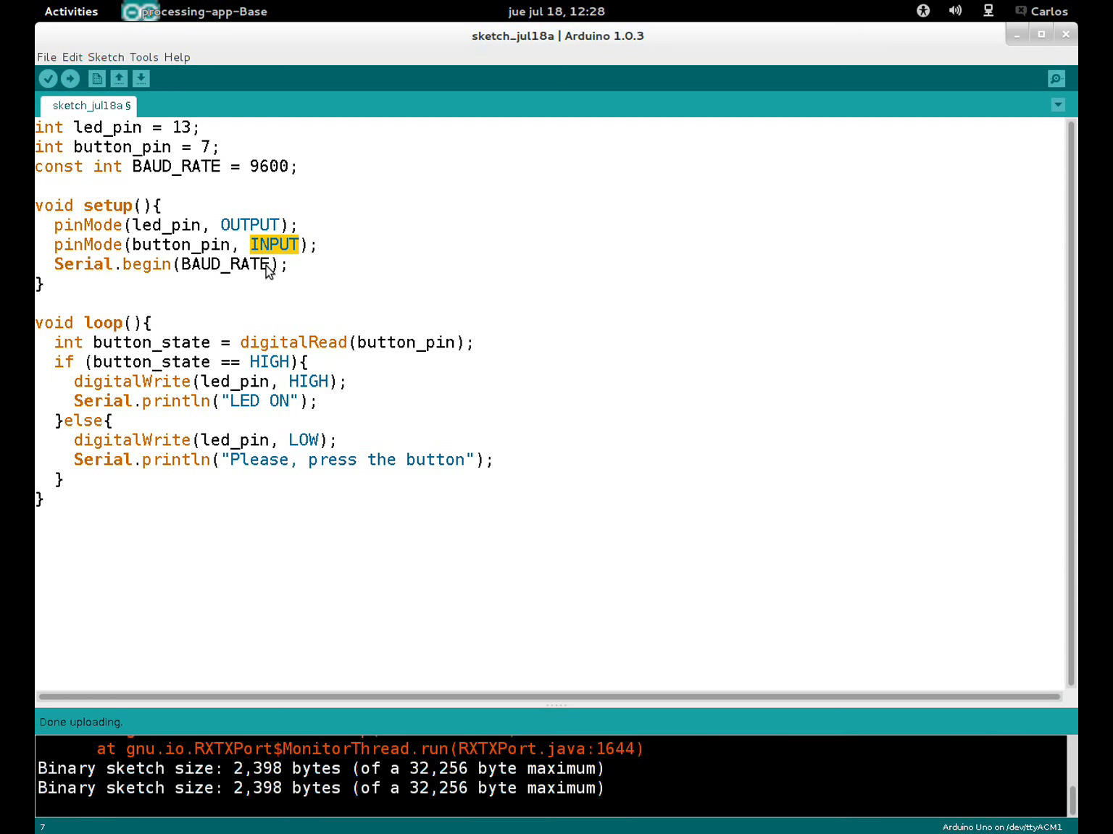
{"action": "left_click", "coordinate": [335, 246]}
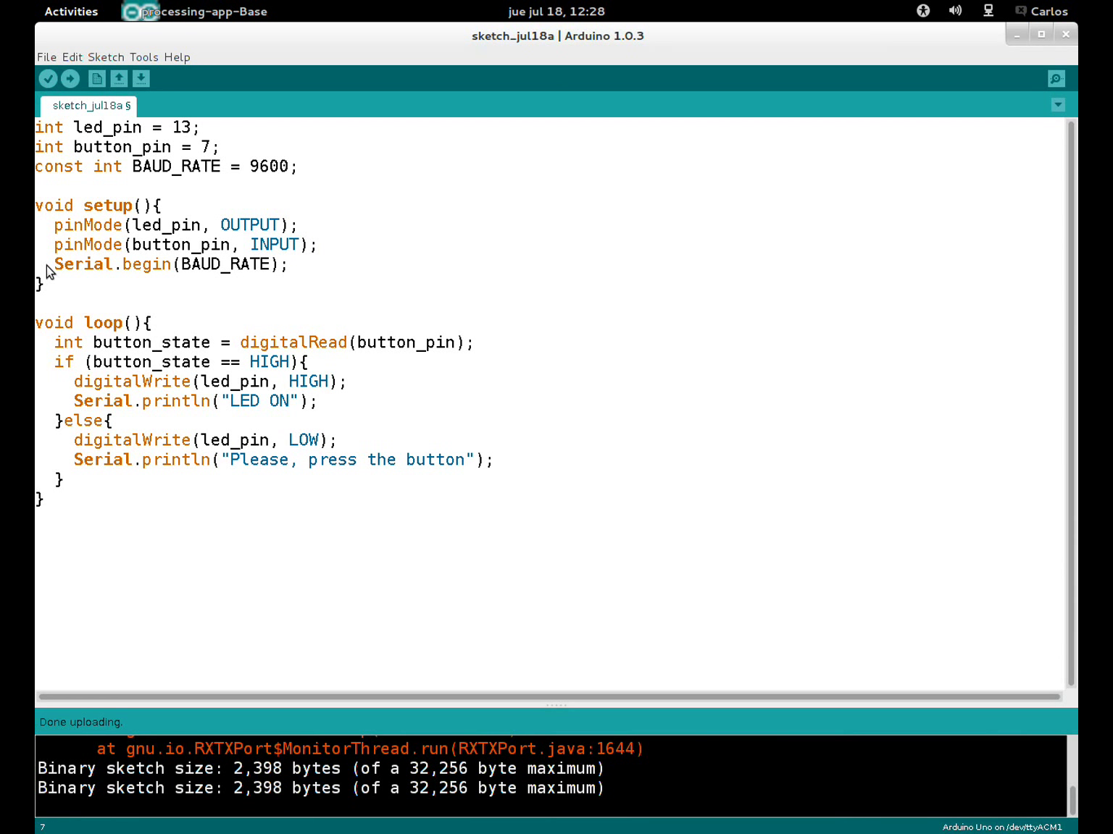
{"action": "left_click_drag", "start_coordinate": [72, 265], "coordinate": [307, 284]}
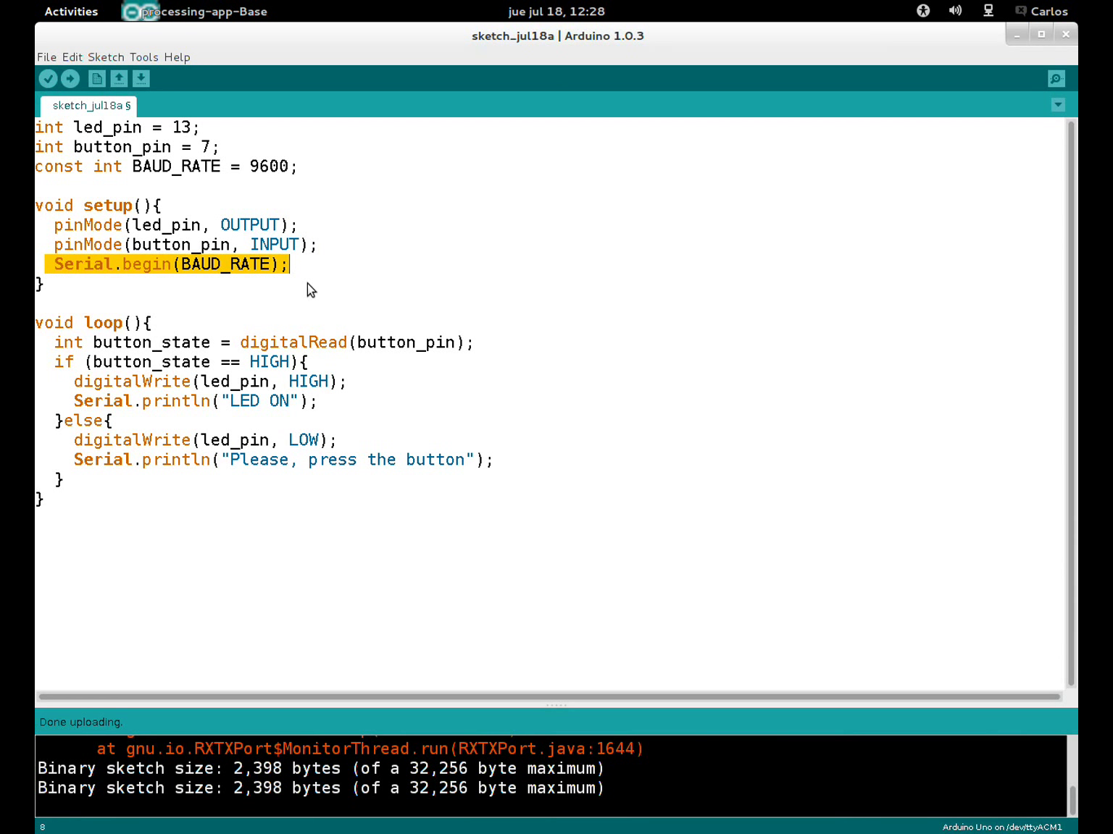
{"action": "left_click", "coordinate": [320, 262]}
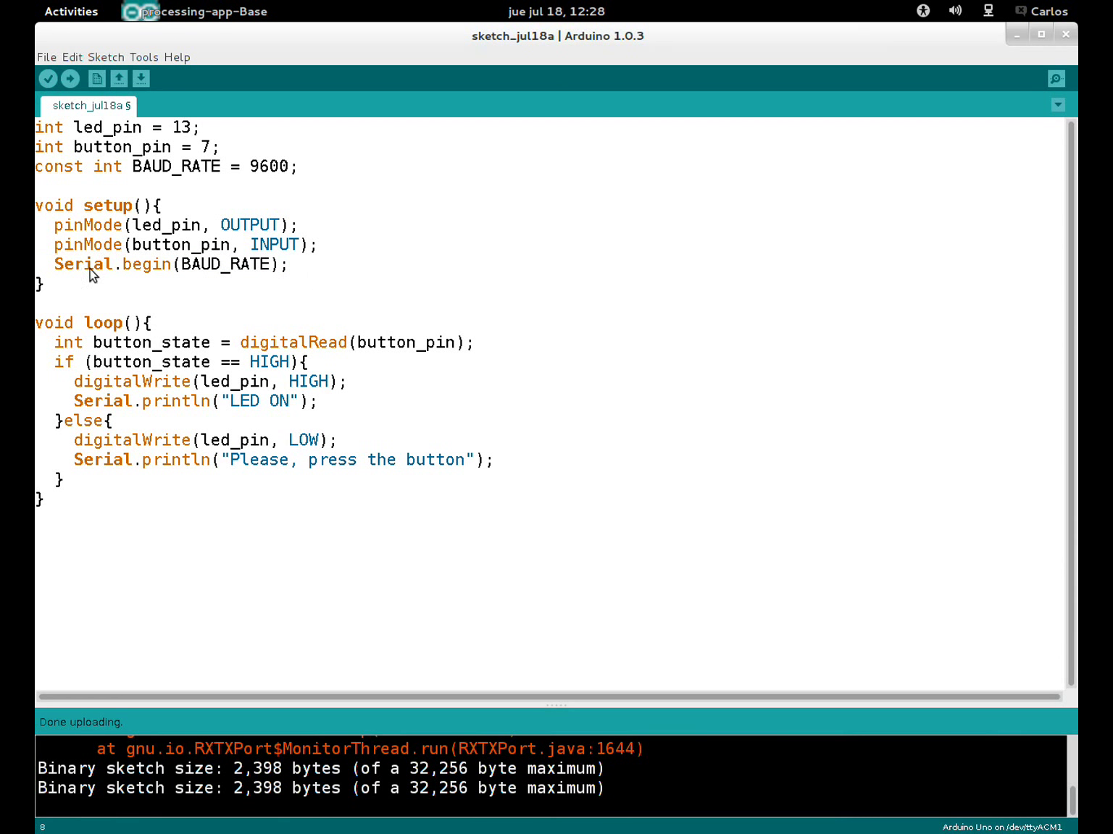
- Point out the Serial.begin function name and the 9600 baud value
{"action": "left_click", "coordinate": [52, 264]}
{"action": "left_click_drag", "start_coordinate": [160, 264], "coordinate": [182, 269]}
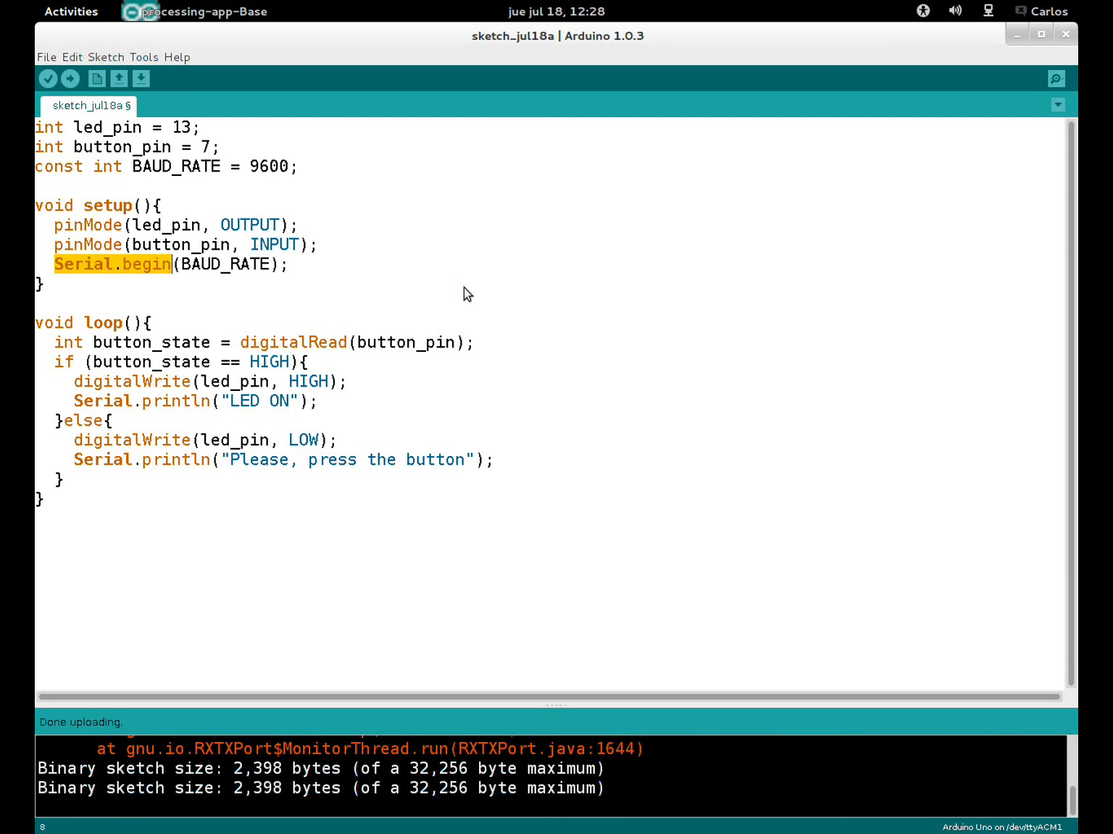
{"action": "left_click", "coordinate": [296, 266]}
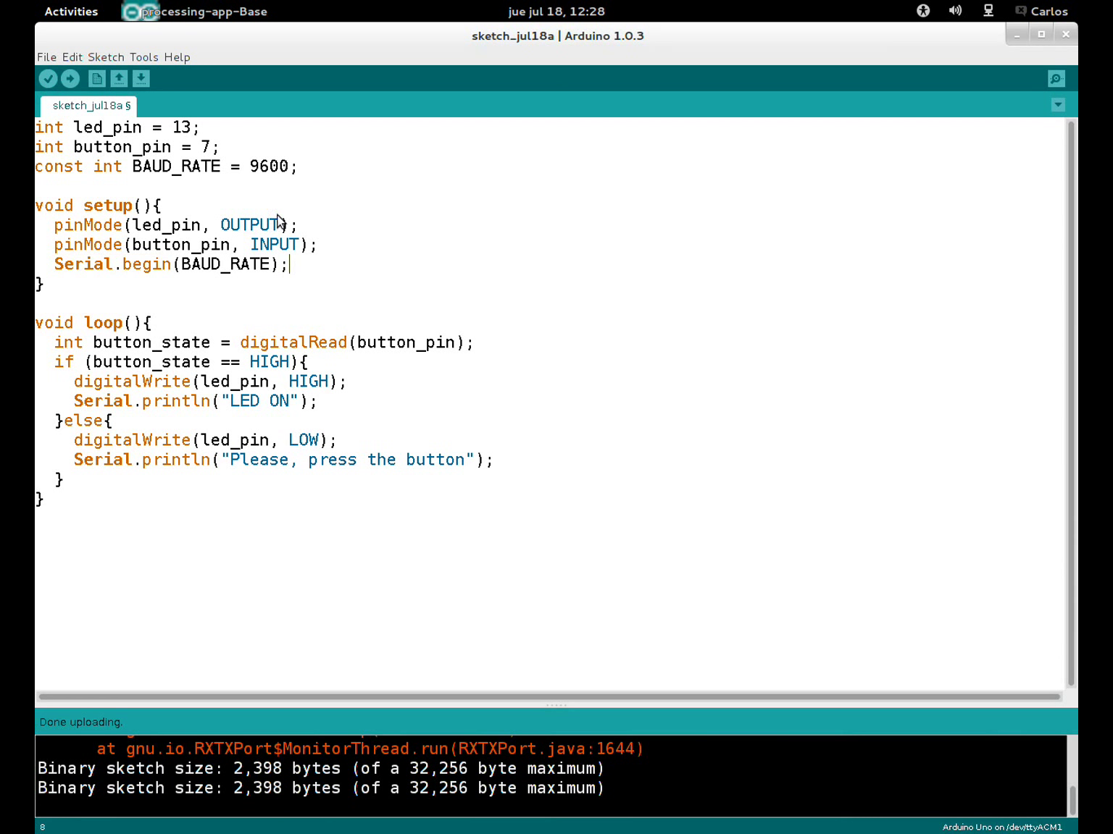
{"action": "left_click_drag", "start_coordinate": [250, 167], "coordinate": [289, 167]}
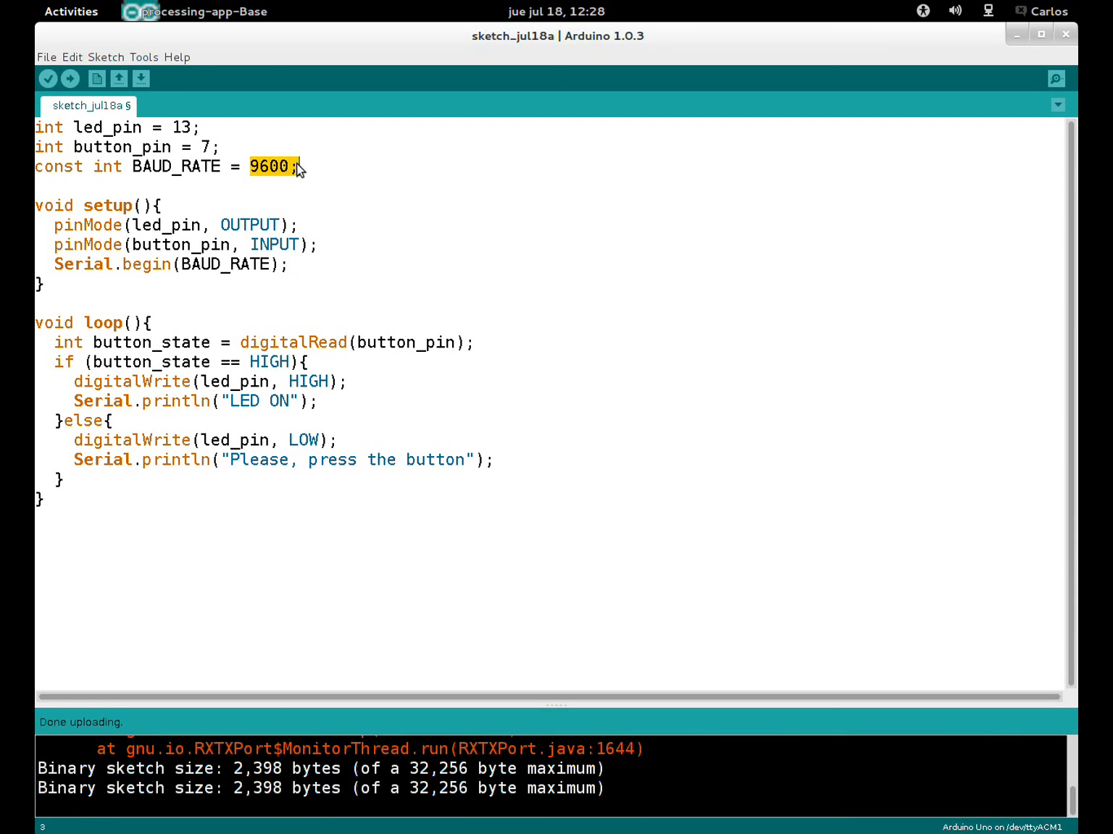
{"action": "left_click", "coordinate": [370, 237]}
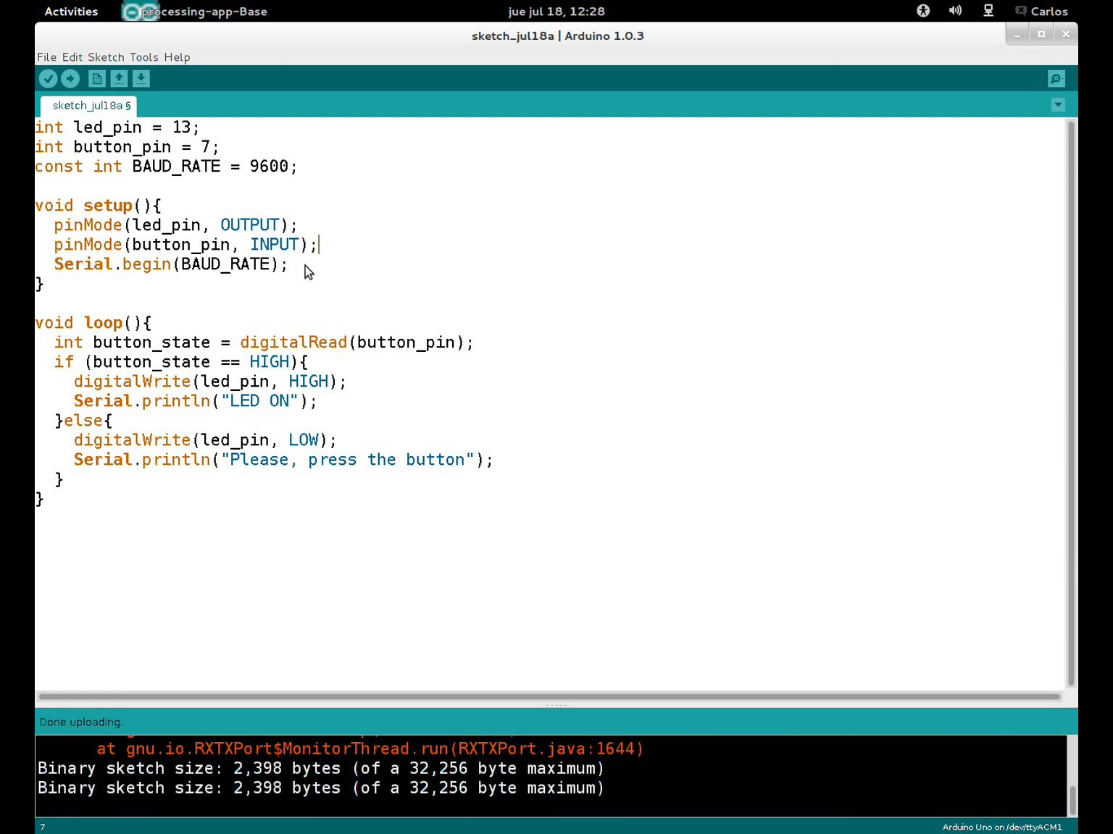
{"action": "left_click", "coordinate": [305, 284]}
- Highlight the loop body, the button_state variable, pin 7 and the digitalRead call
{"action": "left_click_drag", "start_coordinate": [74, 505], "coordinate": [34, 311]}
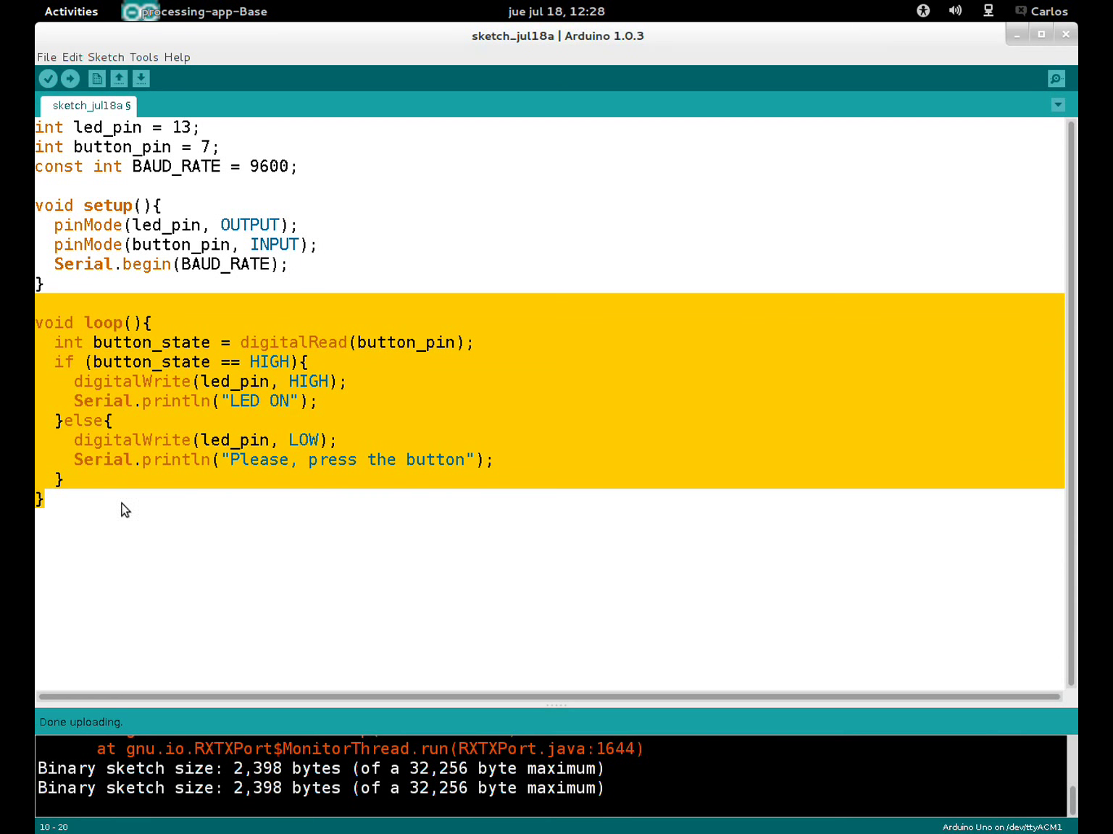
{"action": "key", "text": "Right"}
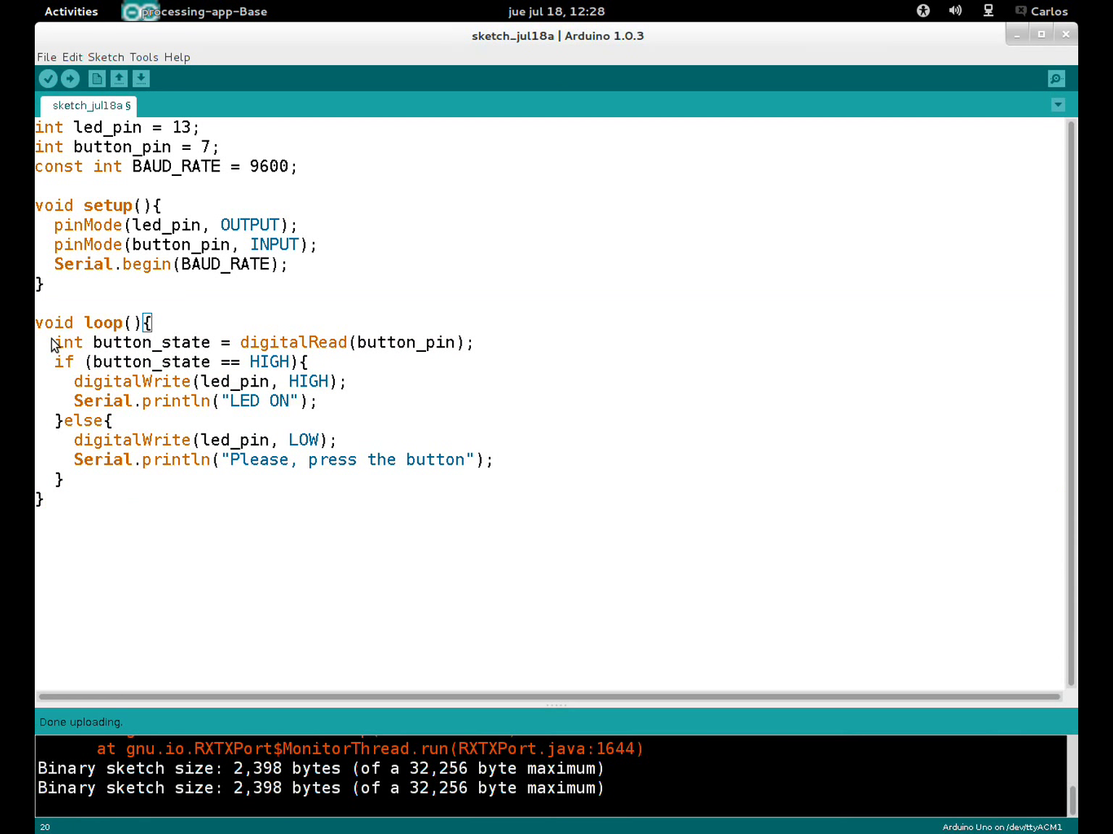
{"action": "left_click_drag", "start_coordinate": [54, 342], "coordinate": [212, 342]}
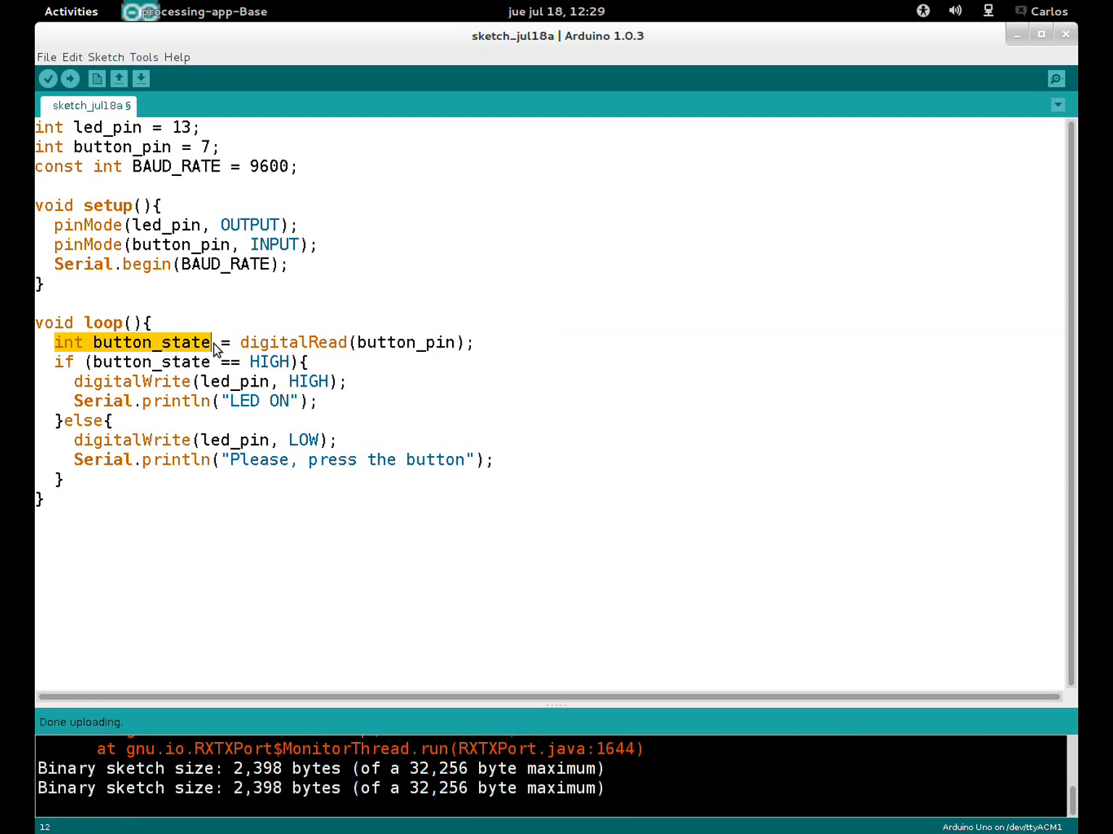
{"action": "left_click", "coordinate": [52, 498]}
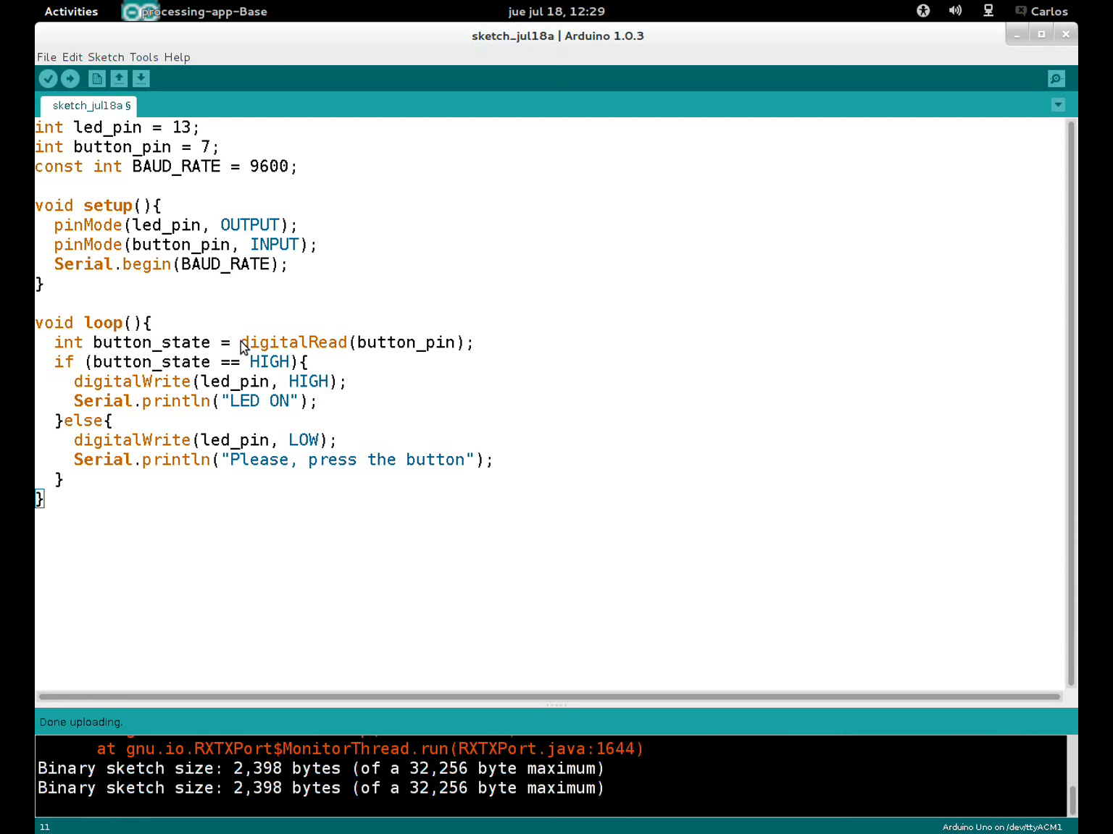
{"action": "double_click", "coordinate": [201, 147]}
{"action": "left_click_drag", "start_coordinate": [240, 343], "coordinate": [350, 342]}
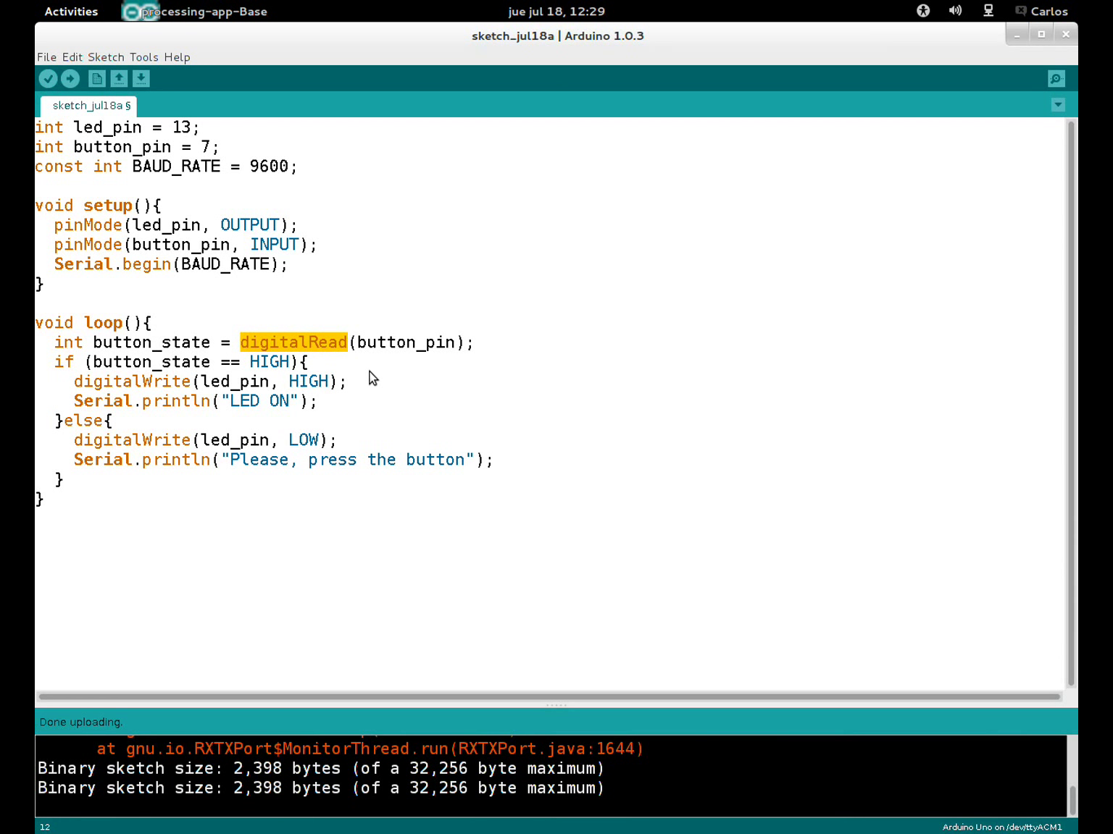
{"action": "left_click", "coordinate": [366, 365]}
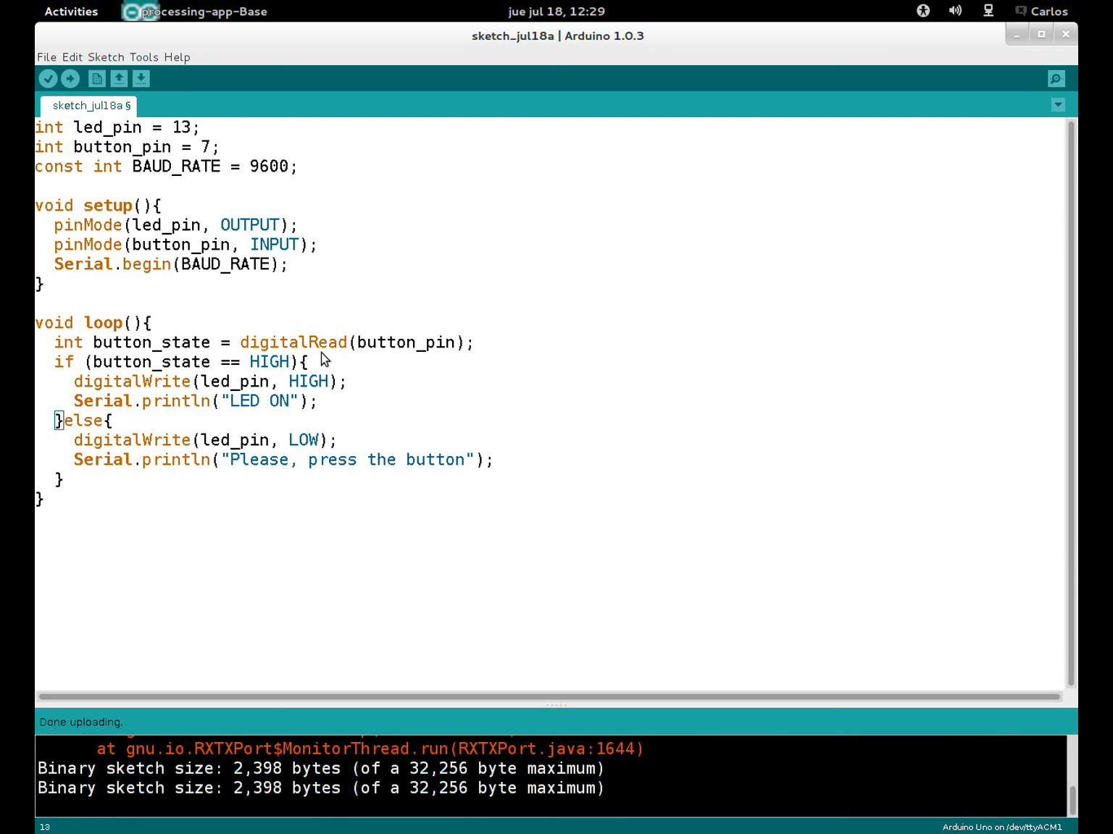
- Explain the if/else block: the button_state == HIGH condition, LED-on line and 'LED ON' message
{"action": "double_click", "coordinate": [65, 363]}
{"action": "left_click_drag", "start_coordinate": [73, 369], "coordinate": [98, 497]}
{"action": "left_click", "coordinate": [104, 520]}
{"action": "left_click_drag", "start_coordinate": [92, 362], "coordinate": [254, 370]}
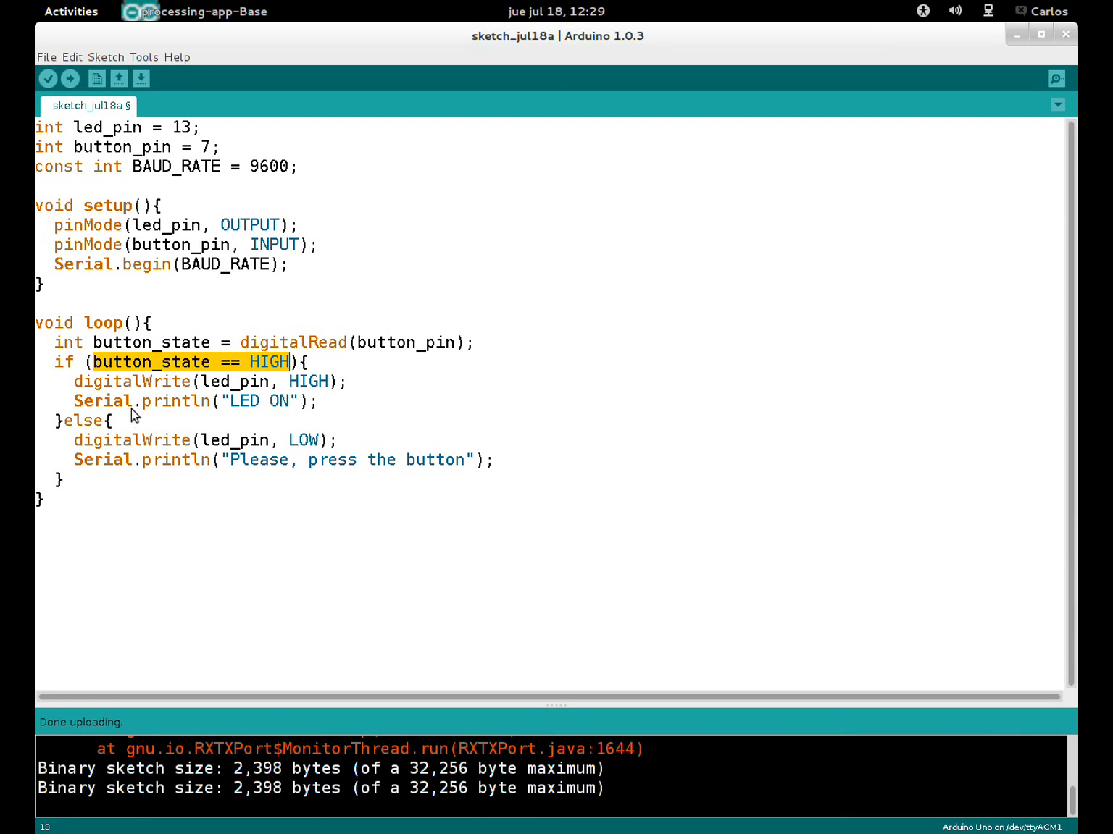
{"action": "left_click_drag", "start_coordinate": [74, 382], "coordinate": [347, 383]}
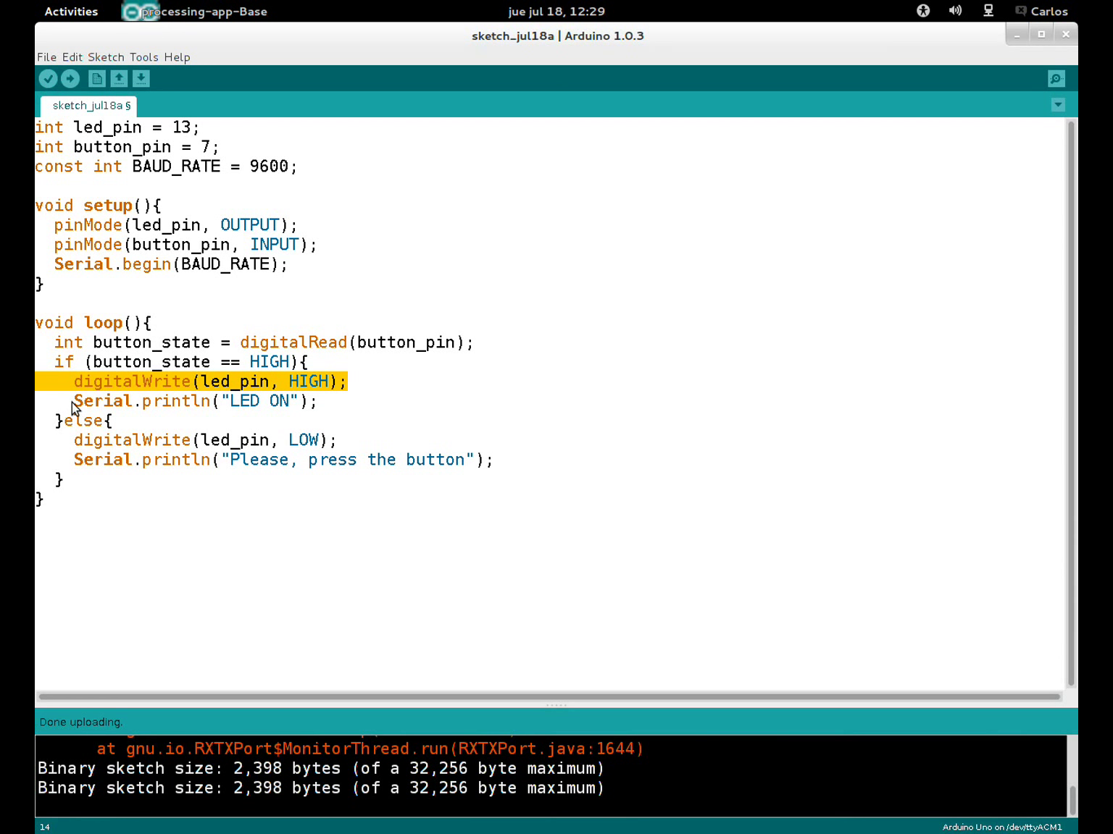
{"action": "left_click_drag", "start_coordinate": [74, 401], "coordinate": [287, 401]}
{"action": "left_click", "coordinate": [211, 405]}
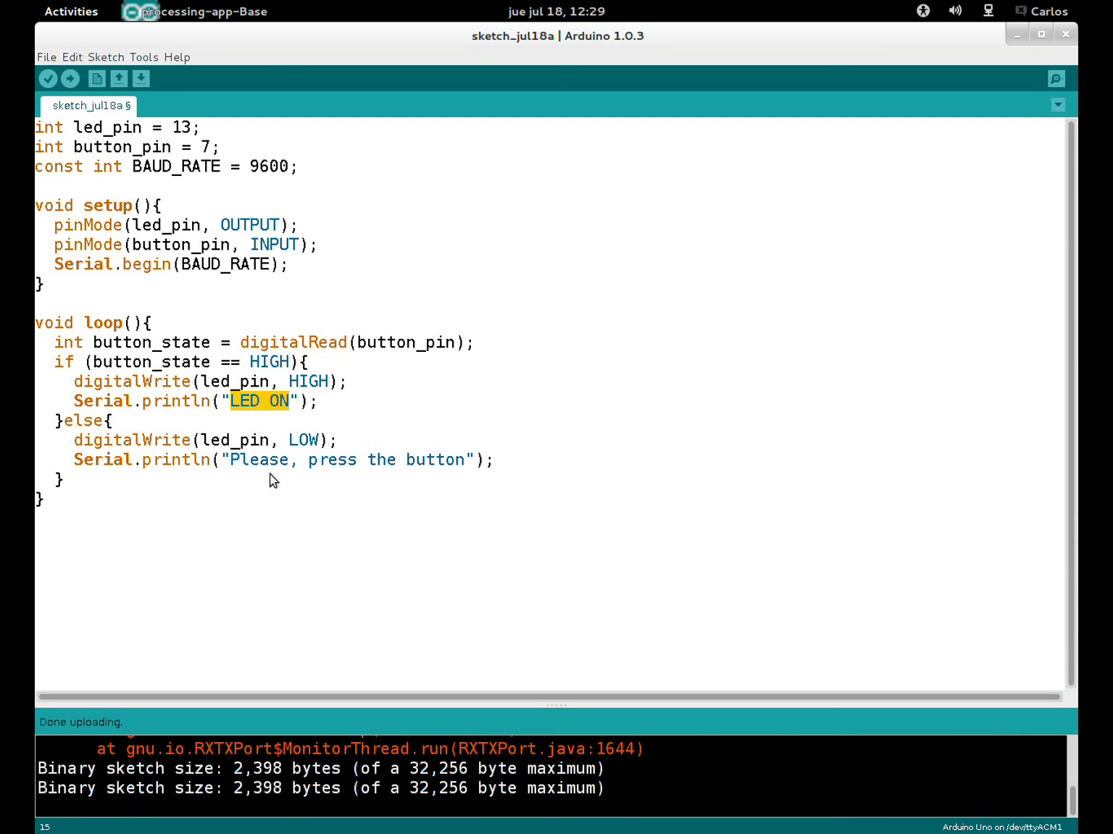
- Highlight the LED-off line, the 'Please, press the button' message and println's 'ln'
{"action": "left_click", "coordinate": [108, 481]}
{"action": "left_click_drag", "start_coordinate": [71, 441], "coordinate": [293, 440]}
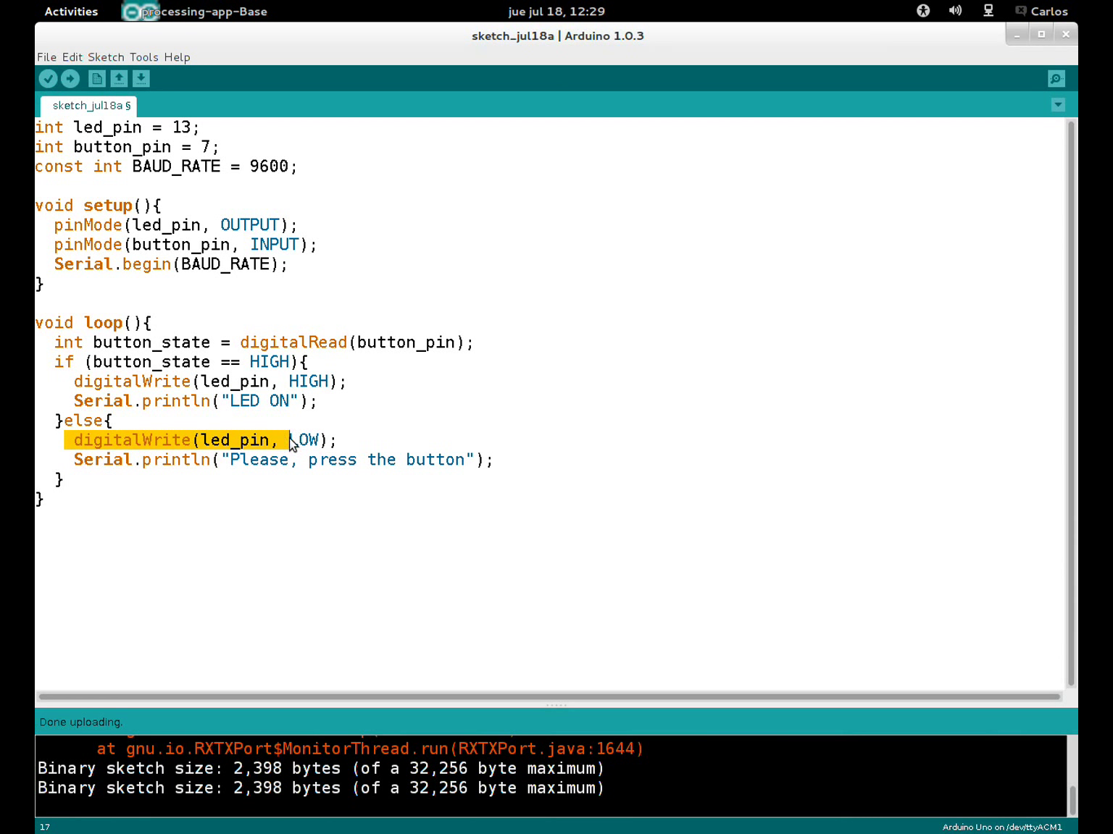
{"action": "left_click", "coordinate": [364, 441]}
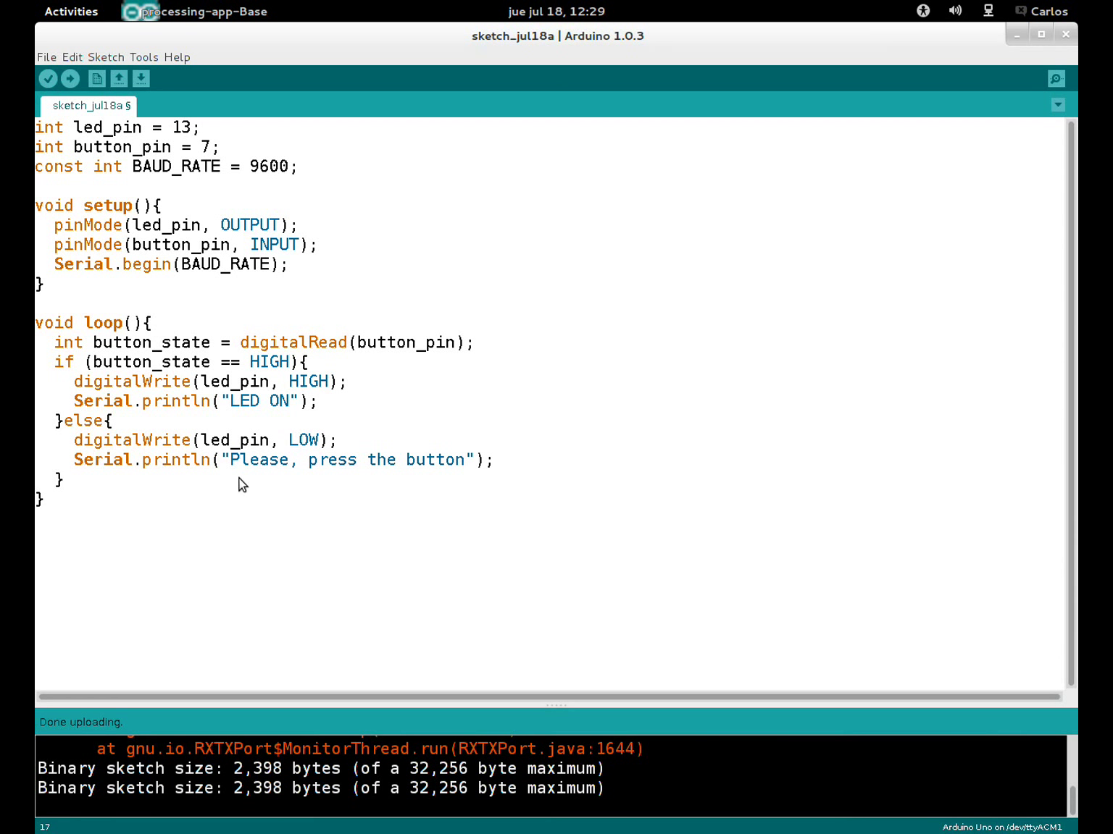
{"action": "left_click_drag", "start_coordinate": [242, 460], "coordinate": [465, 460]}
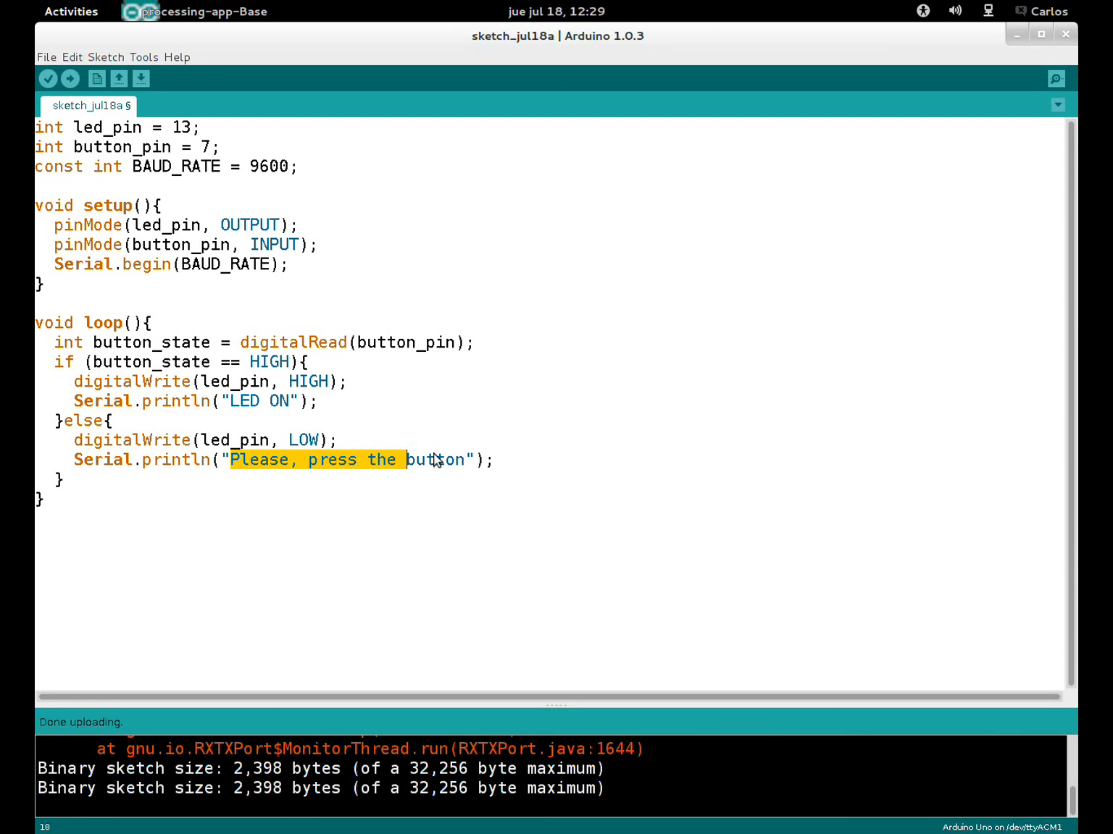
{"action": "left_click", "coordinate": [198, 419]}
{"action": "left_click_drag", "start_coordinate": [188, 400], "coordinate": [215, 400]}
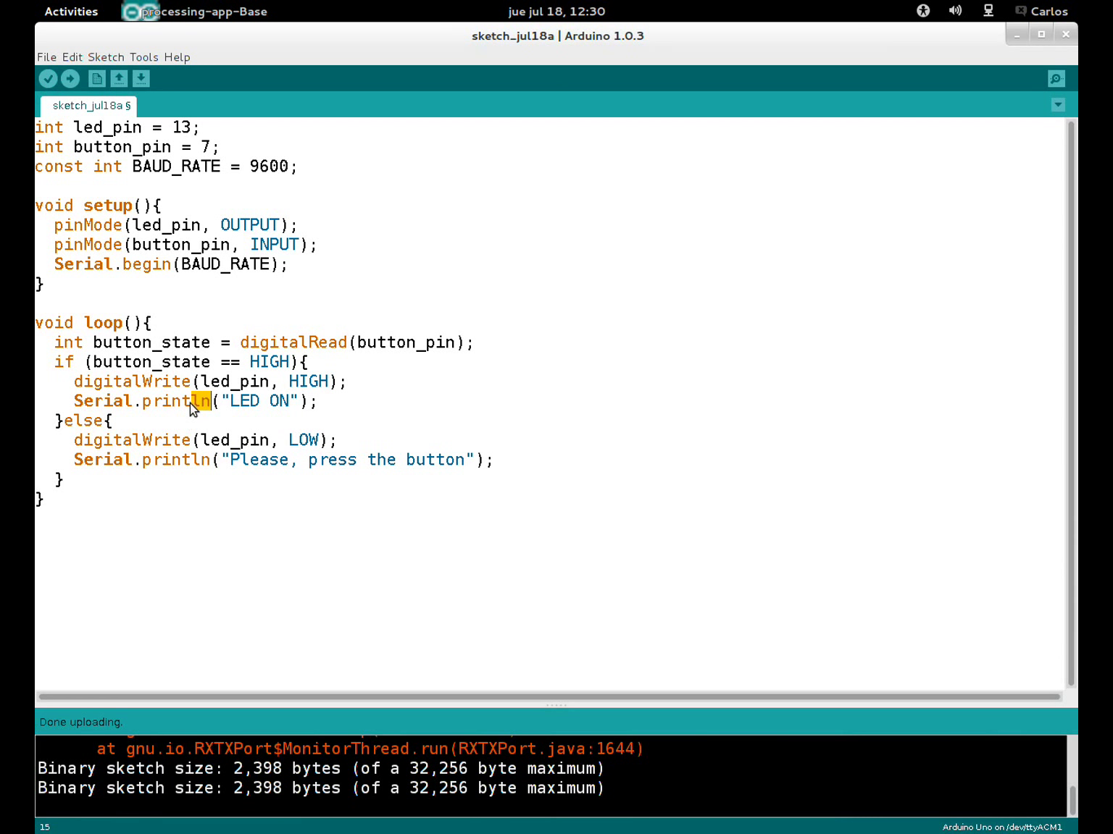
- Upload the sketch to the Arduino Uno and check the /dev/ttyACM1 port under Tools
{"action": "left_click", "coordinate": [357, 280]}
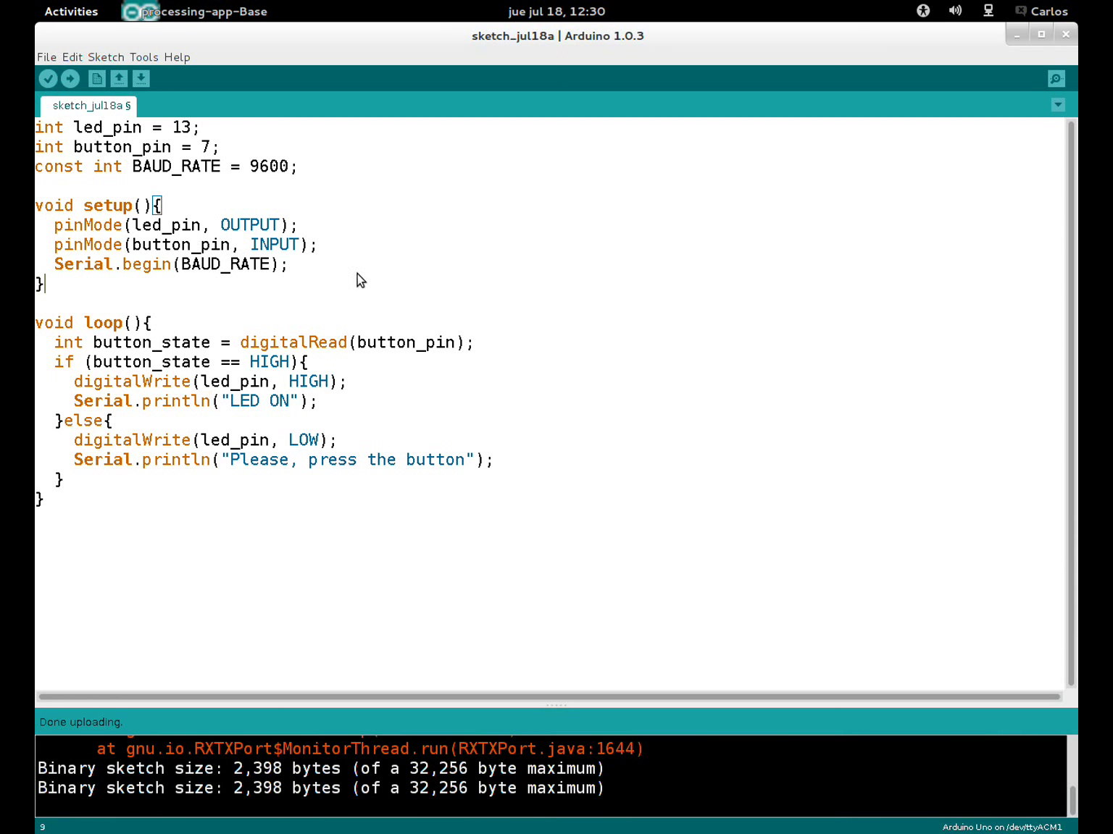
{"action": "left_click", "coordinate": [72, 81]}
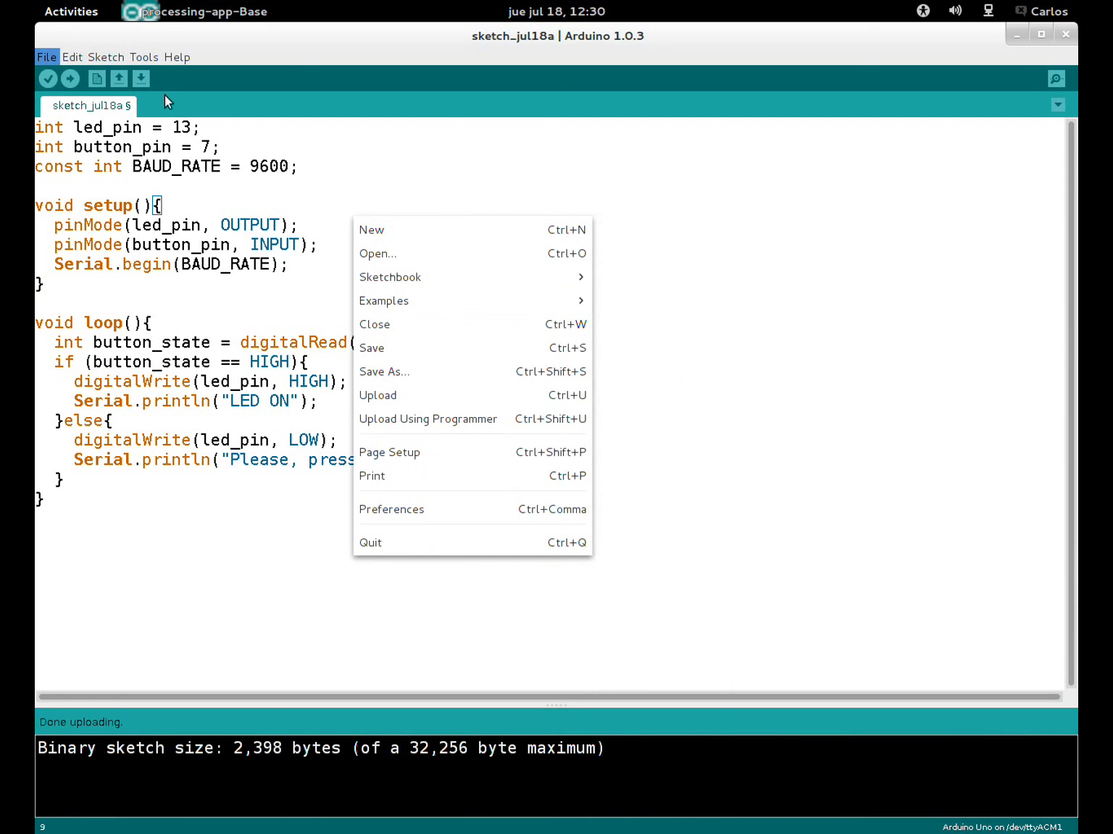
{"action": "left_click", "coordinate": [144, 56]}
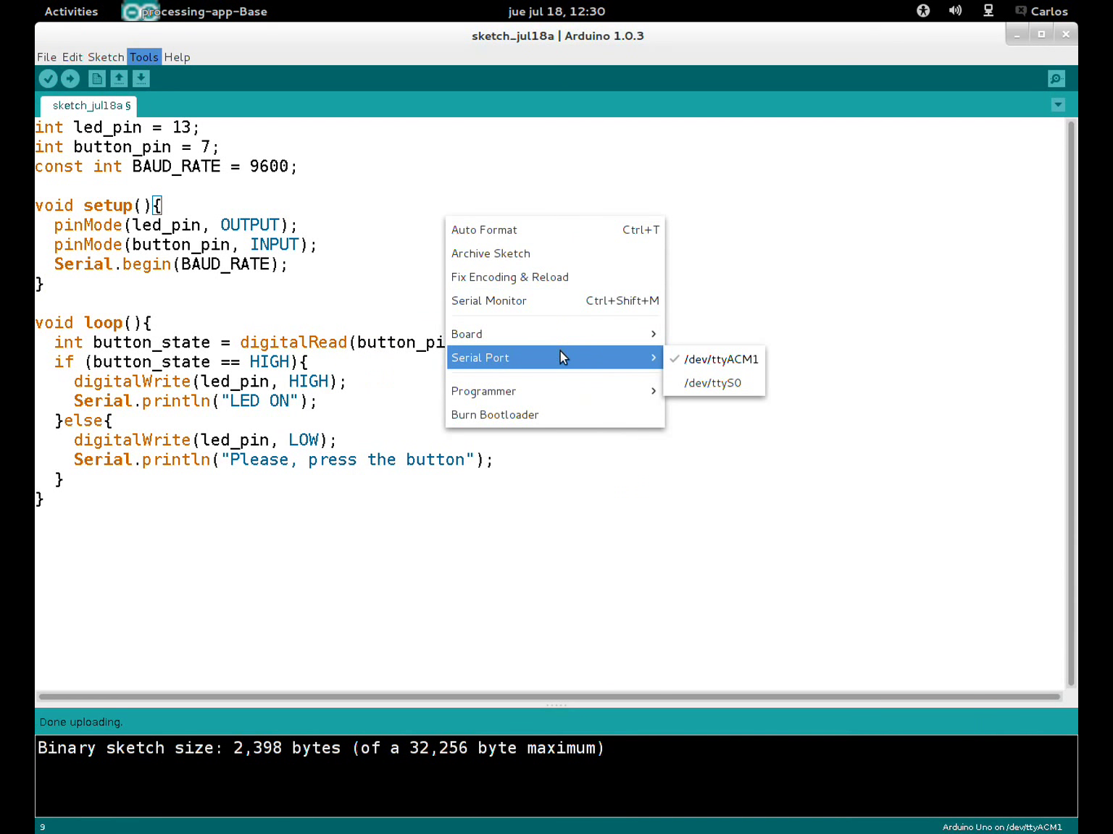
- Open the Serial Monitor on /dev/ttyACM1 to watch the button-press messages at 9600 baud
{"action": "left_click", "coordinate": [527, 300]}
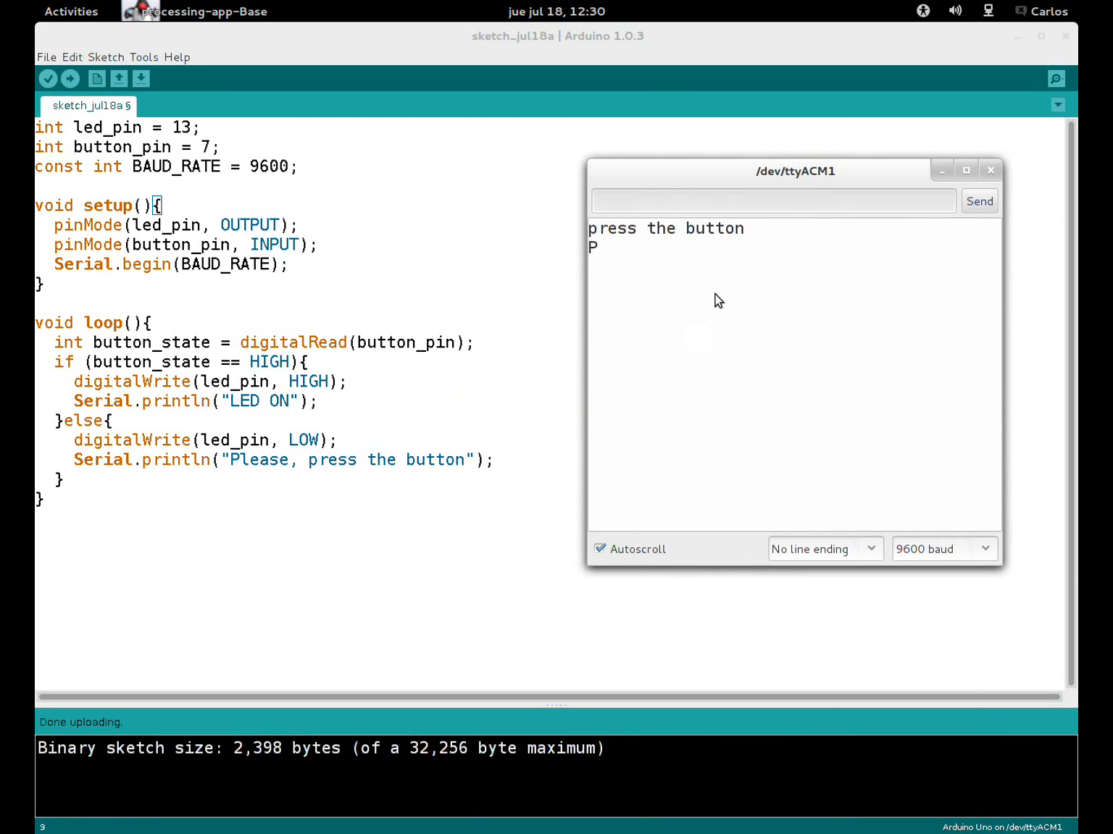